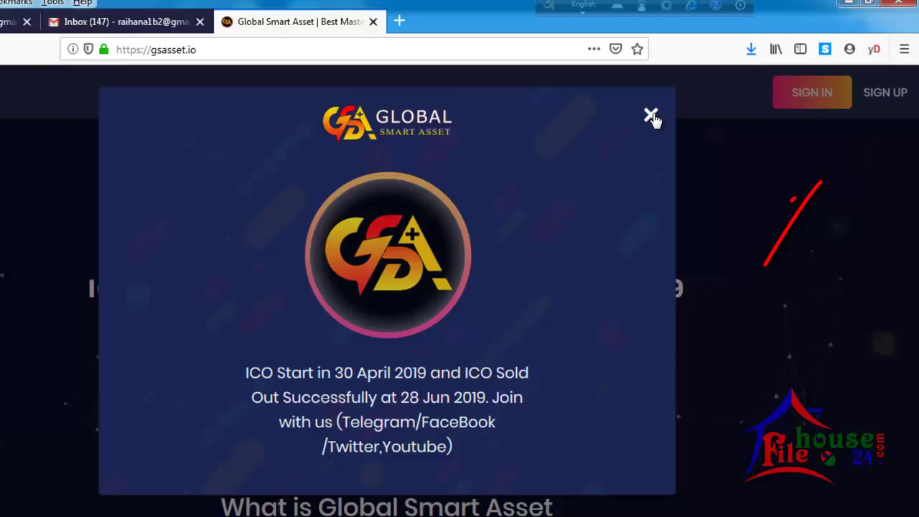
# Close the ICO announcement popup and open the SIGN UP registration page
pyautogui.click(685, 108)
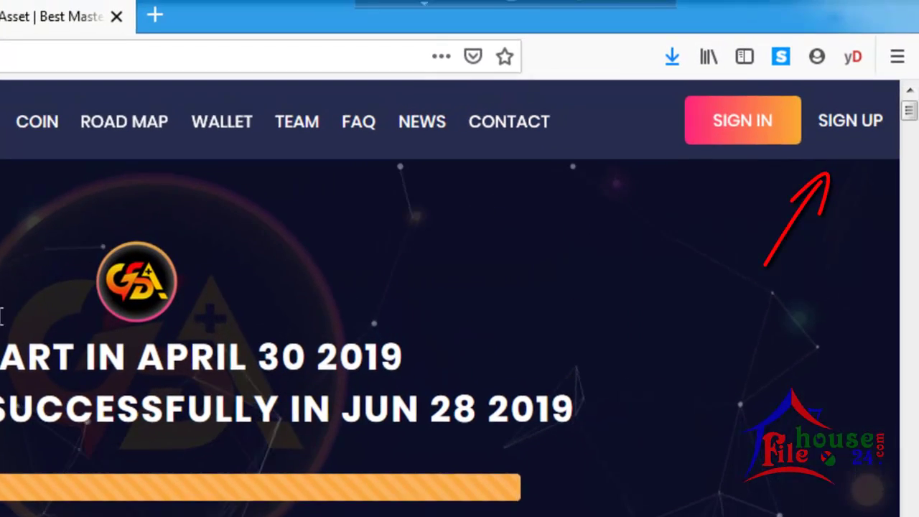
pyautogui.scroll(-5, 410, 452)
pyautogui.scroll(5, 624, 449)
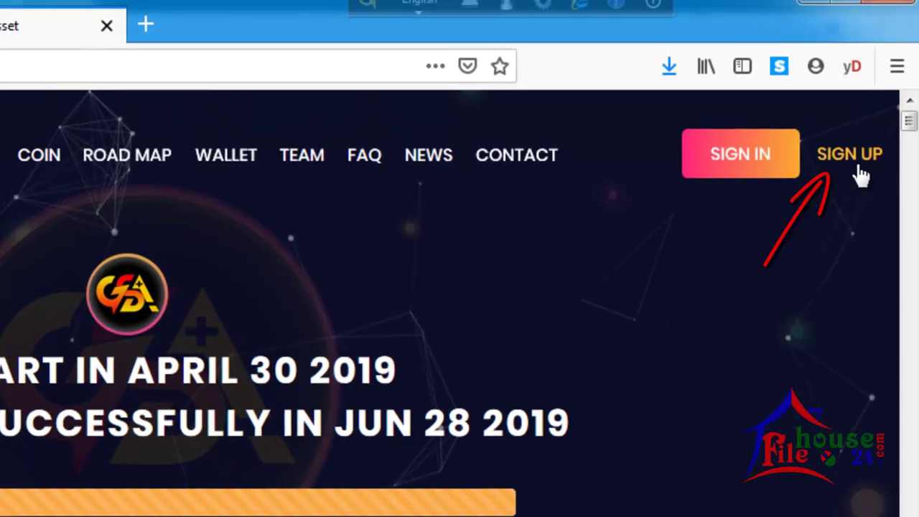
pyautogui.click(861, 175)
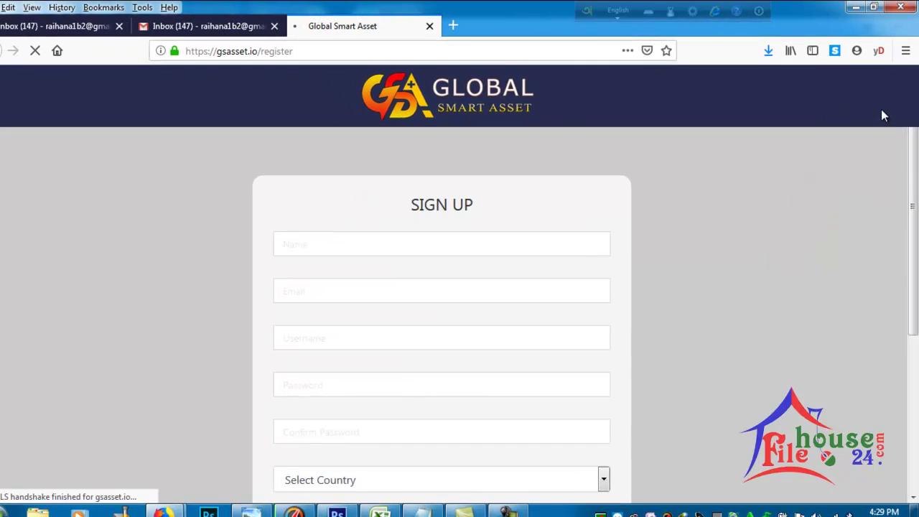
# Enter the registrant's first name in Name and their Gmail address in Email
pyautogui.click(302, 247)
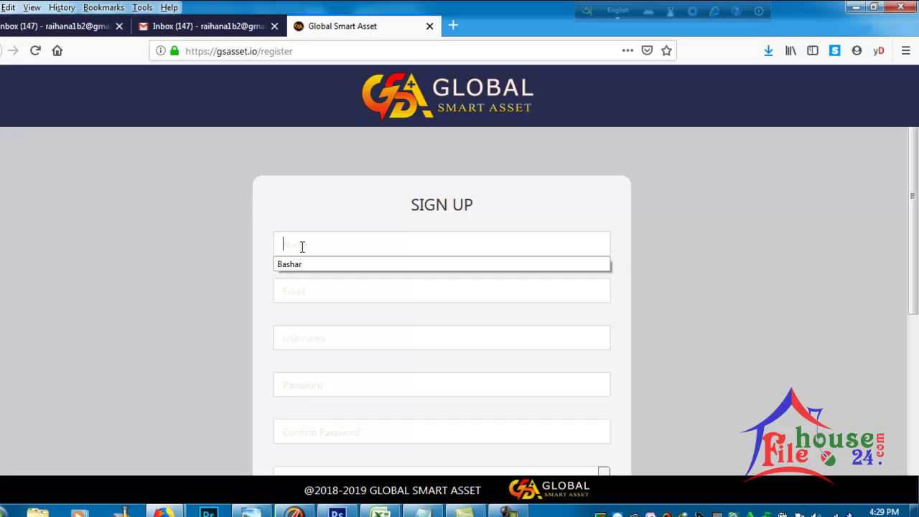
pyautogui.write('Aysa')
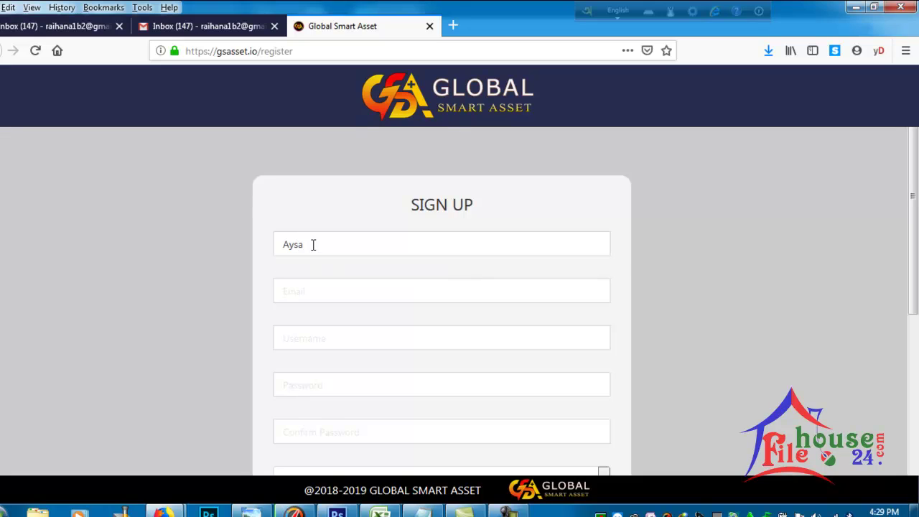
pyautogui.click(306, 294)
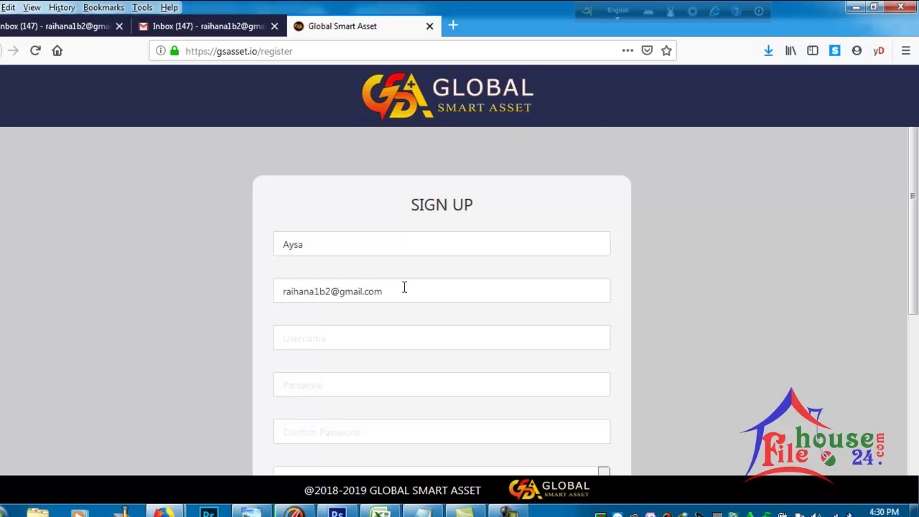
pyautogui.click(355, 245)
pyautogui.click(405, 294)
pyautogui.scroll(-2, 413, 296)
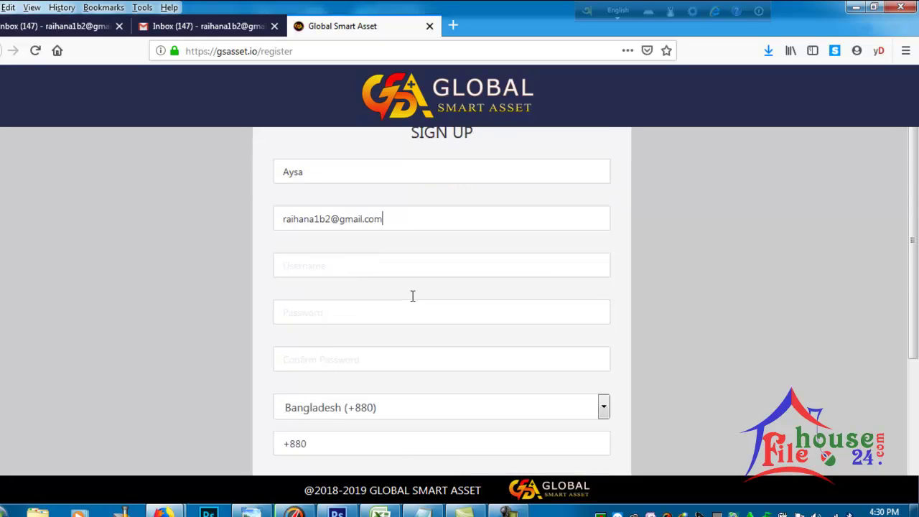
pyautogui.scroll(-3, 413, 296)
pyautogui.click(316, 216)
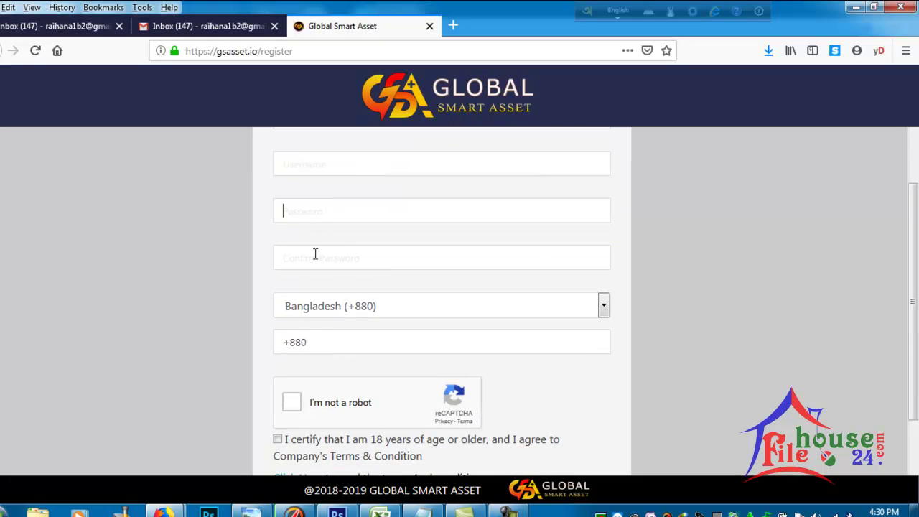
pyautogui.scroll(5, 381, 345)
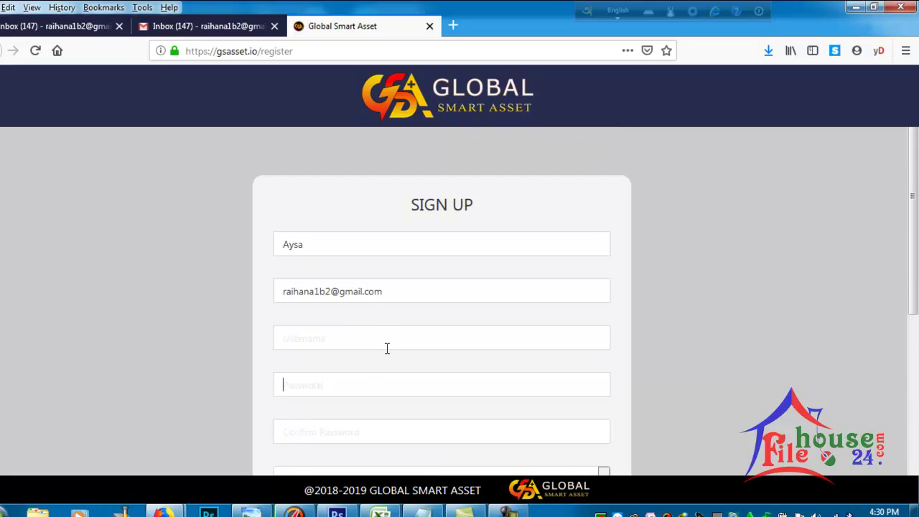
# Fill in the username and both password fields, then the phone number after +880
pyautogui.click(364, 342)
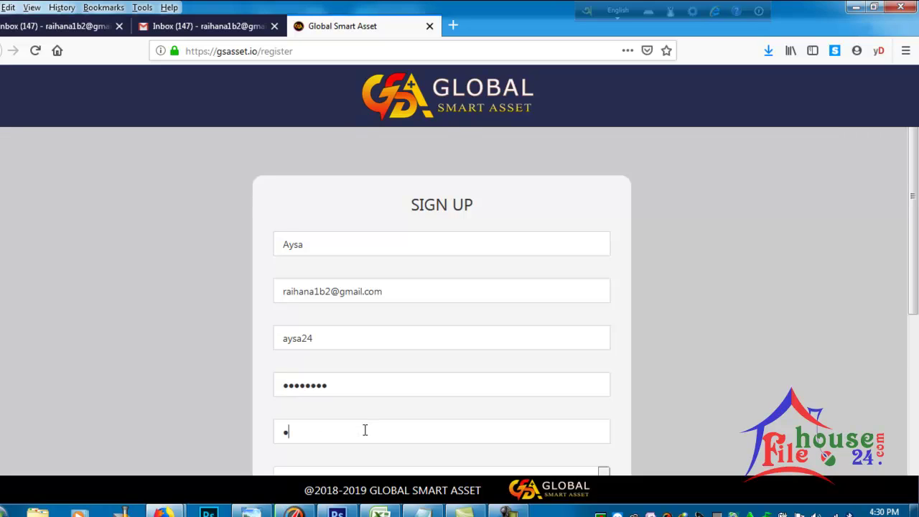
pyautogui.scroll(-2, 499, 363)
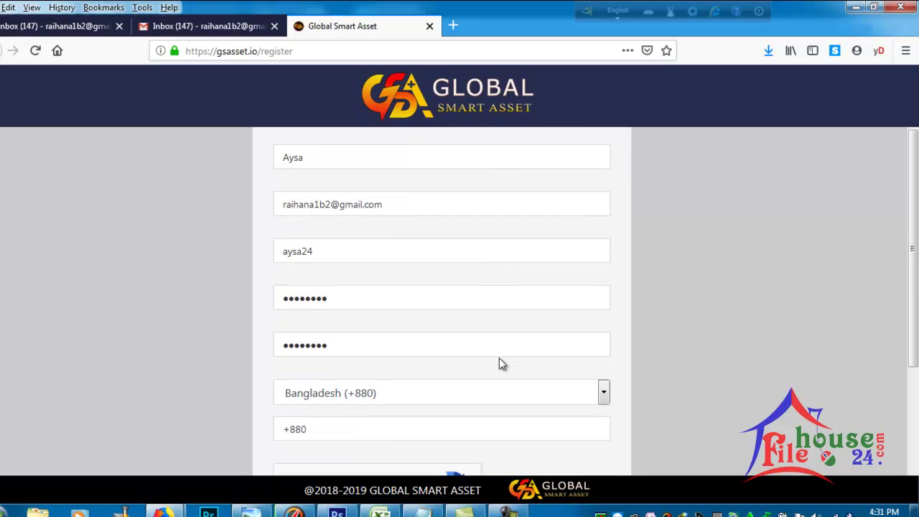
pyautogui.scroll(-4, 364, 429)
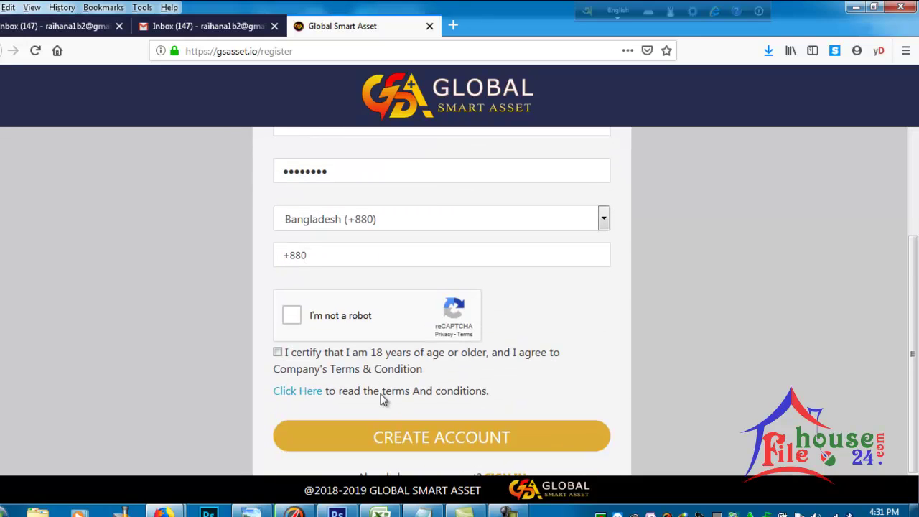
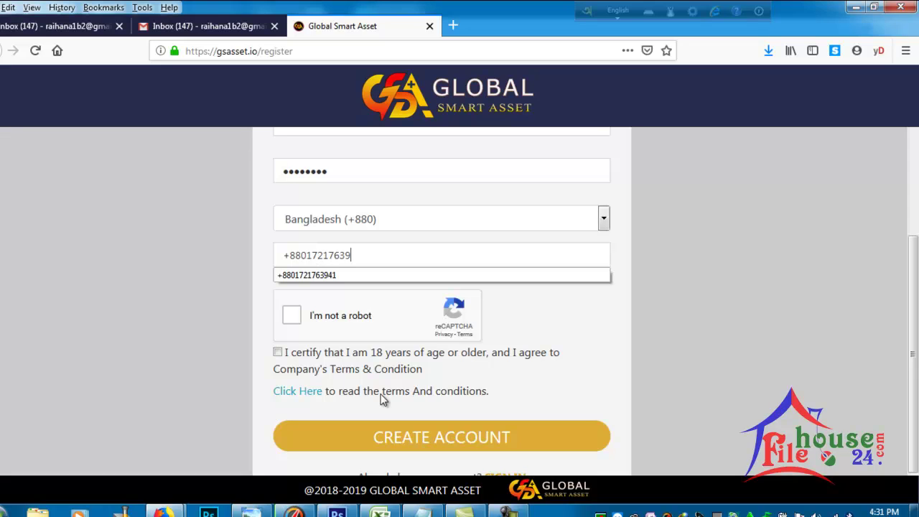
pyautogui.click(595, 322)
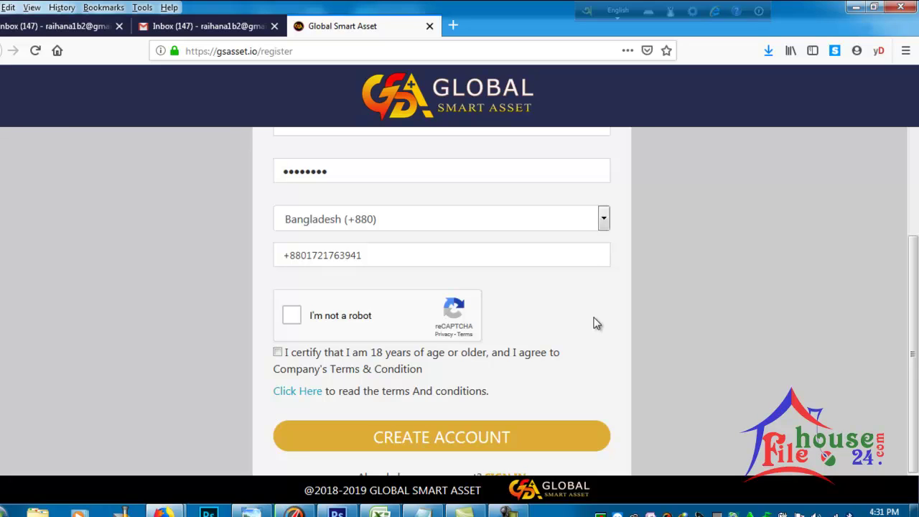
pyautogui.scroll(5, 595, 322)
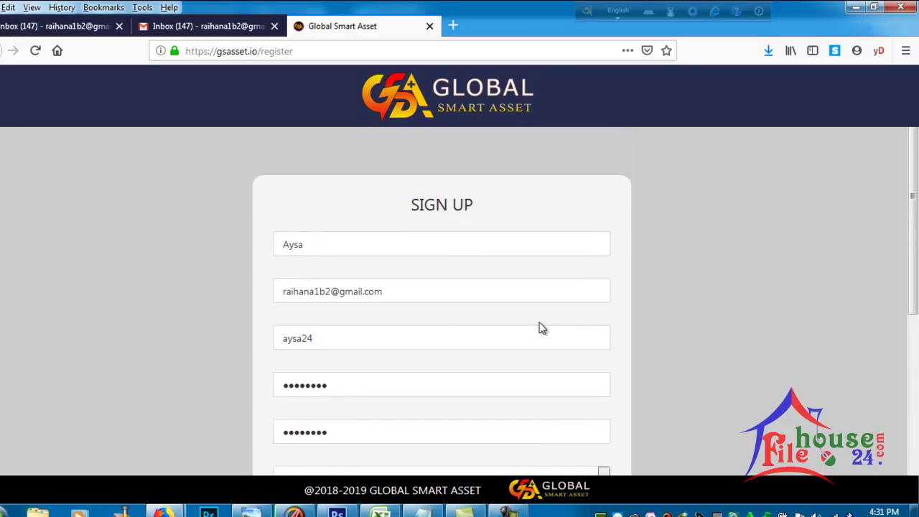
pyautogui.scroll(-3, 515, 355)
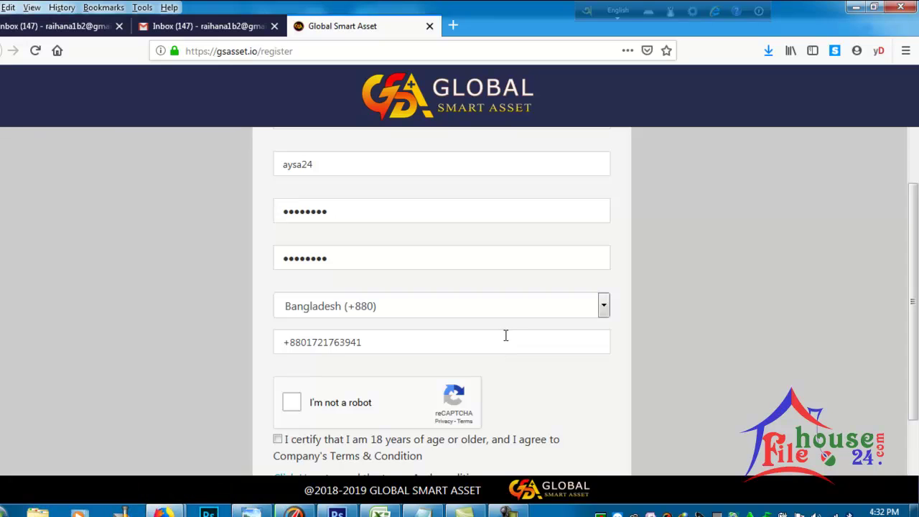
# Tick the reCAPTCHA 'I'm not a robot' box and the 18+ Terms & Condition certification
pyautogui.click(425, 257)
pyautogui.scroll(3, 414, 291)
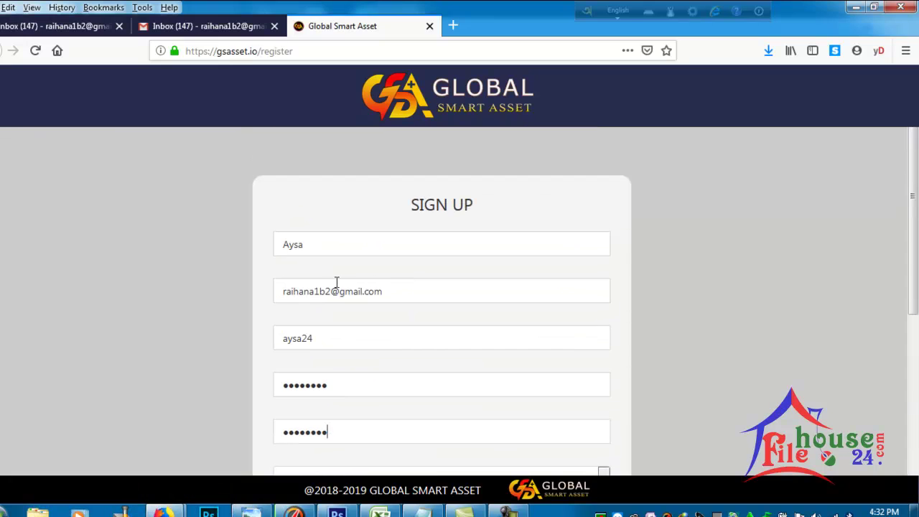
pyautogui.scroll(-3, 524, 307)
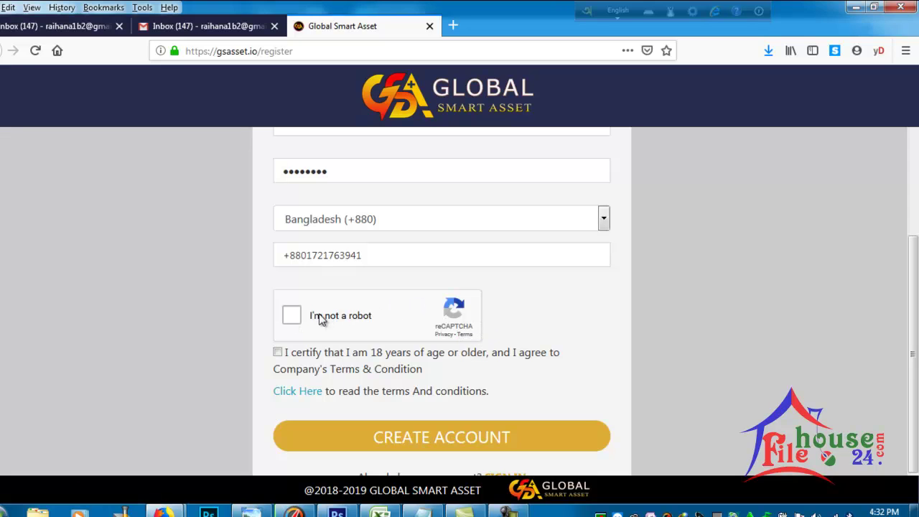
pyautogui.click(294, 319)
pyautogui.scroll(-1, 556, 436)
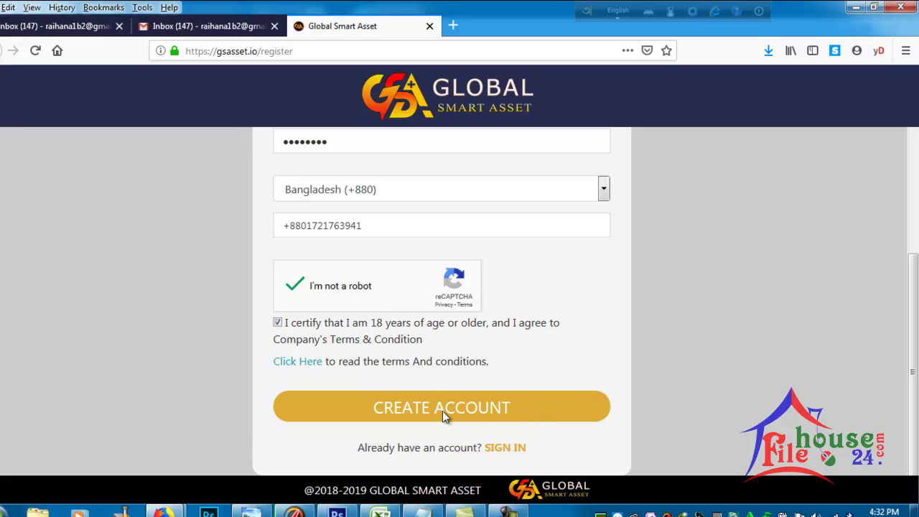
# Submit CREATE ACCOUNT, decline Firefox's login save, and check the 'email already taken' error
pyautogui.click(396, 407)
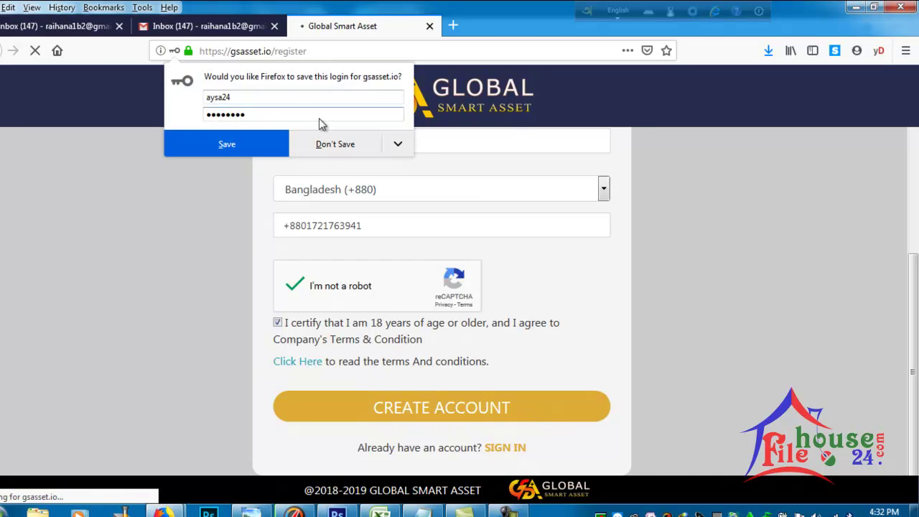
pyautogui.click(337, 141)
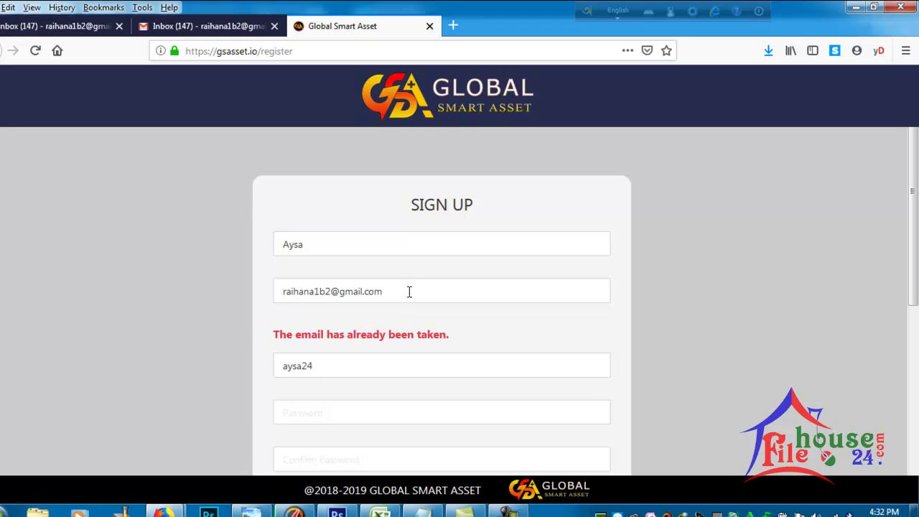
pyautogui.click(483, 288)
pyautogui.scroll(-4, 502, 308)
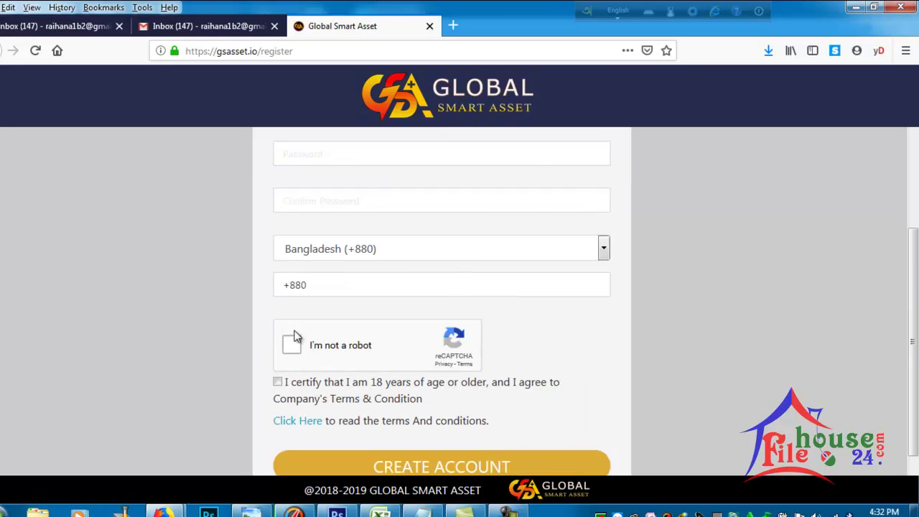
pyautogui.scroll(3, 319, 308)
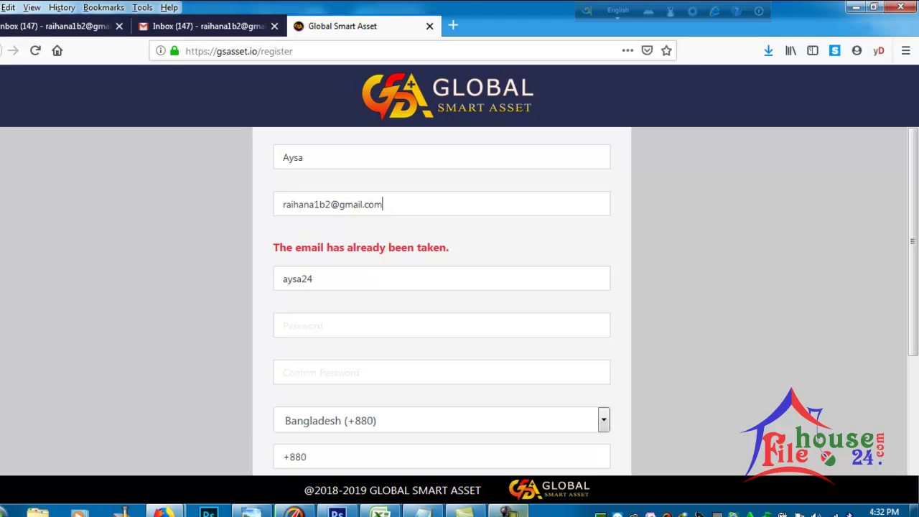
pyautogui.click(508, 511)
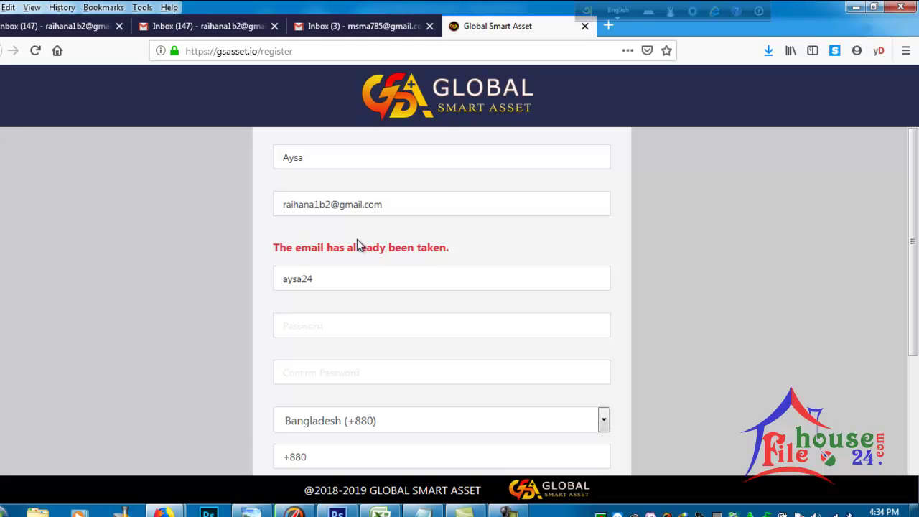
# Replace the rejected e-mail with a different Gmail address
pyautogui.scroll(2, 454, 270)
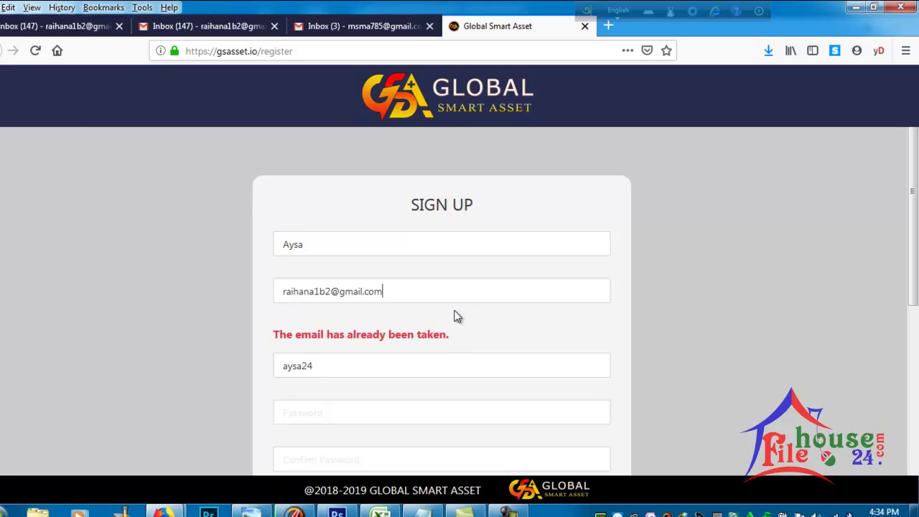
pyautogui.click(405, 291)
pyautogui.hotkey('shift', 'Left')
pyautogui.hotkey('shift', 'Left')
pyautogui.hotkey('shift', 'Left')
pyautogui.hotkey('shift', 'Left')
pyautogui.hotkey('shift', 'Left')
pyautogui.hotkey('shift', 'Home')
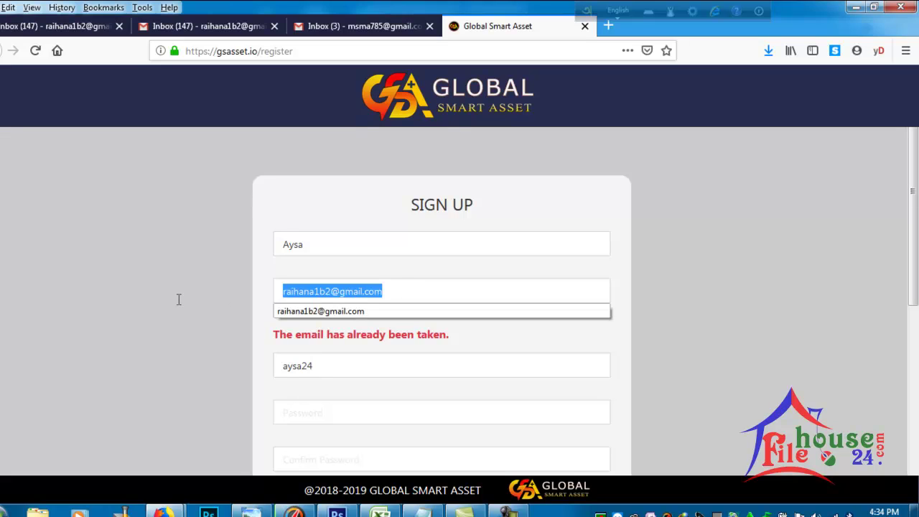
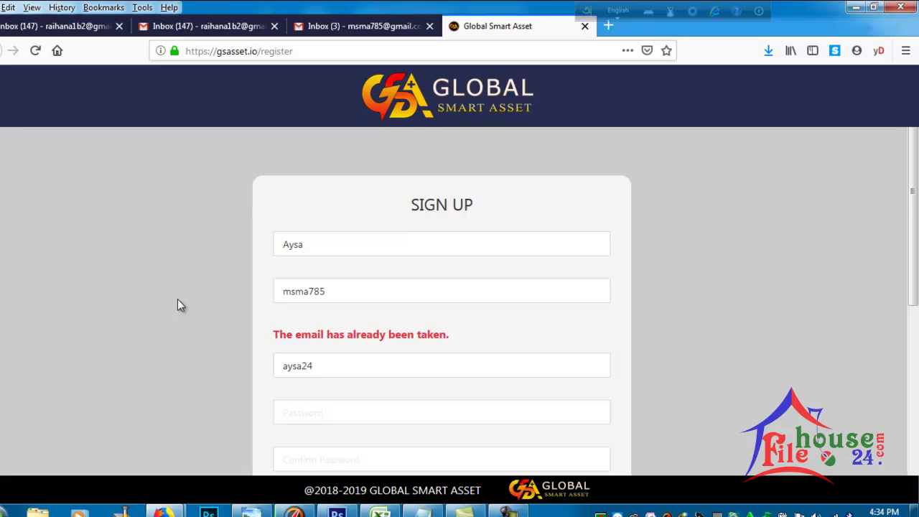
pyautogui.click(330, 367)
# Re-enter the password and its confirmation, the +880 phone number, and redo the reCAPTCHA
pyautogui.scroll(-2, 342, 337)
pyautogui.click(331, 323)
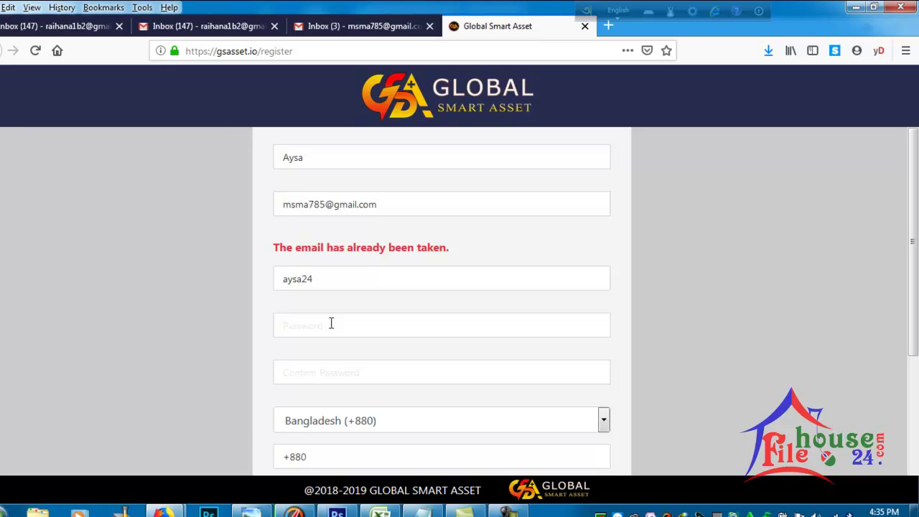
pyautogui.click(312, 369)
pyautogui.scroll(-3, 451, 419)
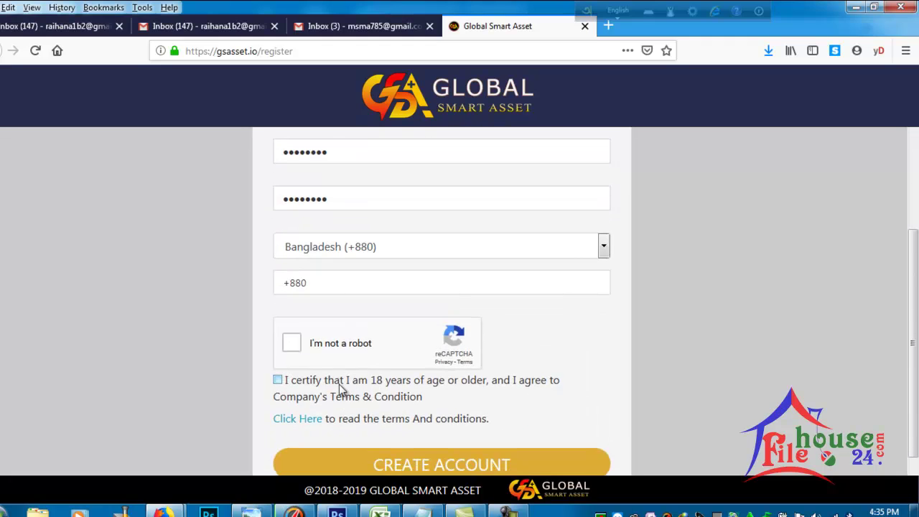
pyautogui.click(339, 276)
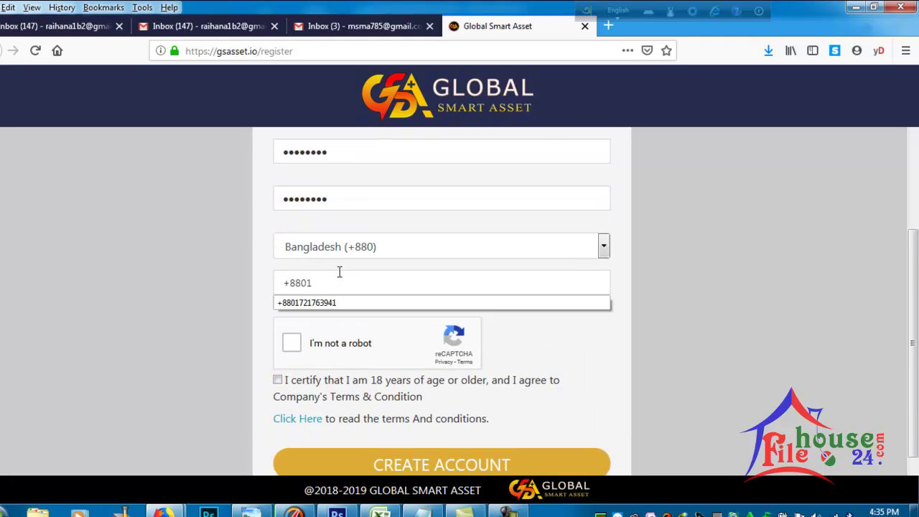
pyautogui.click(397, 346)
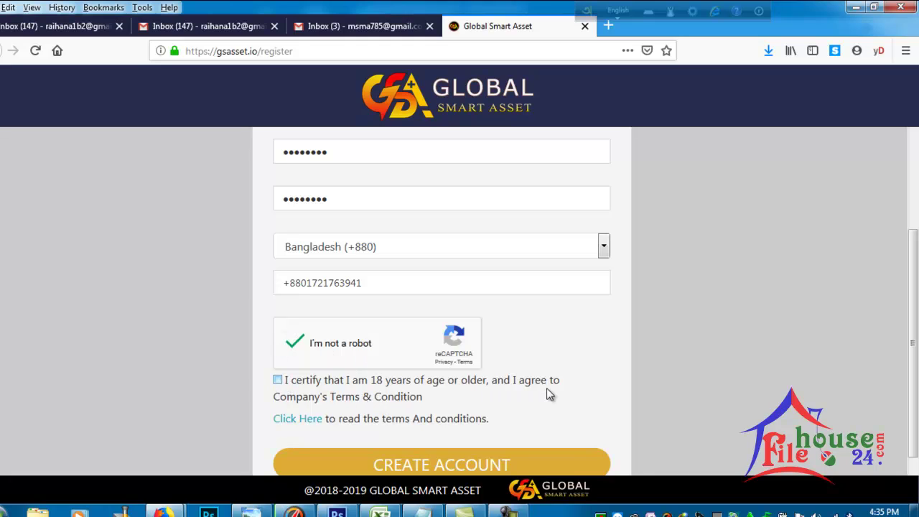
# Accept the 18+ terms statement, submit CREATE ACCOUNT, and decline Firefox's password saving
pyautogui.click(278, 380)
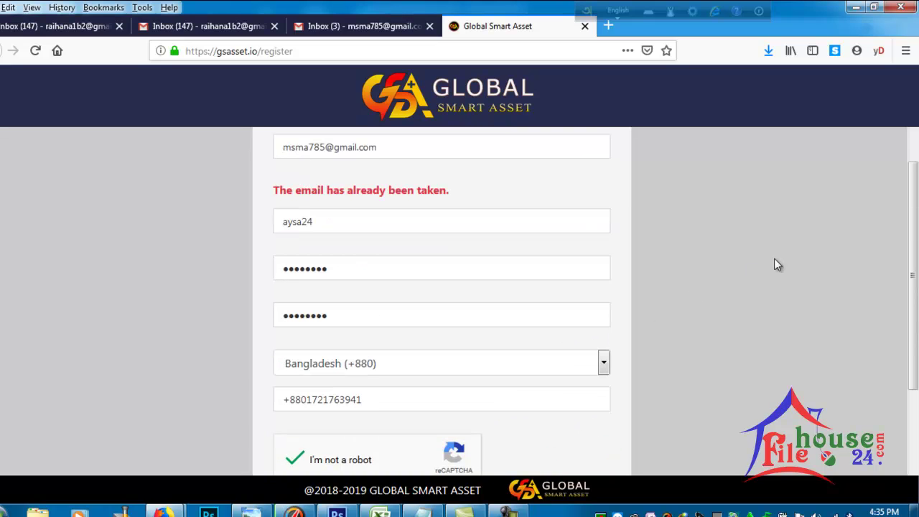
pyautogui.scroll(-3, 837, 224)
pyautogui.click(392, 422)
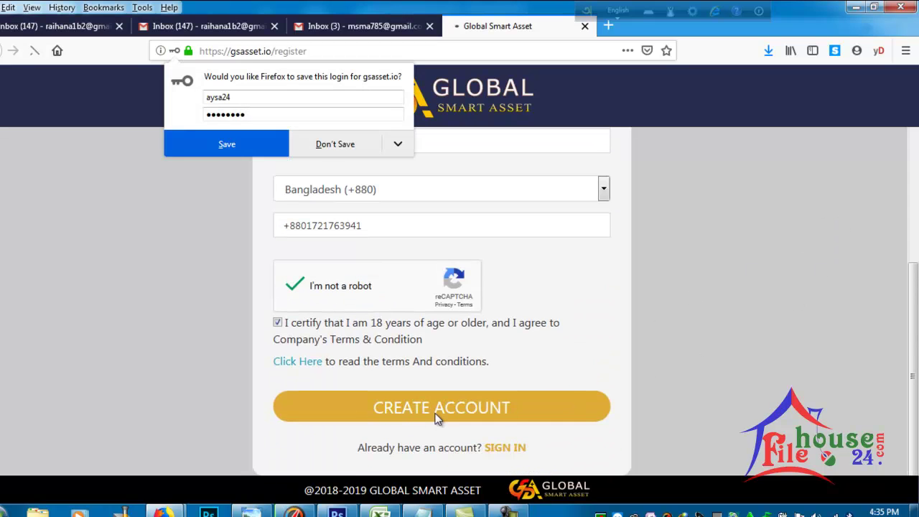
pyautogui.click(322, 146)
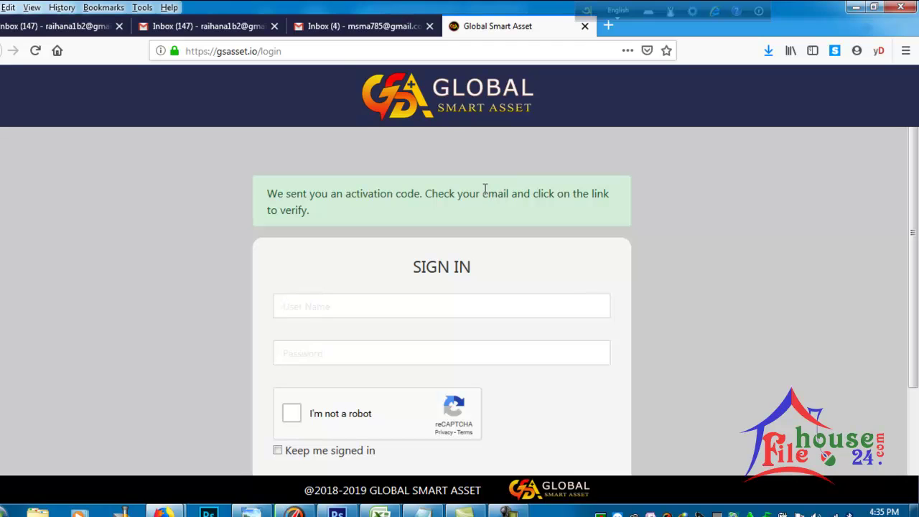
# Open Gsasset's 'Verify Mail' message in Gmail and follow its Activate Now link
pyautogui.click(346, 36)
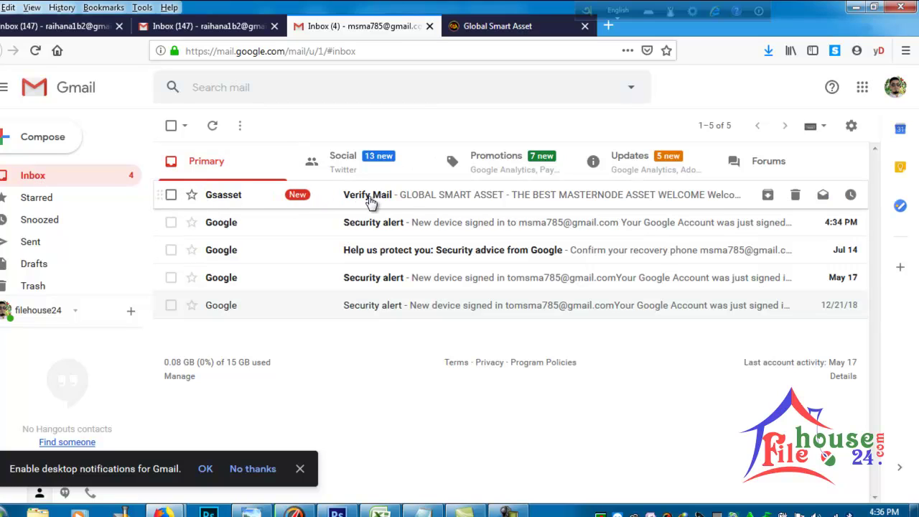
pyautogui.click(424, 204)
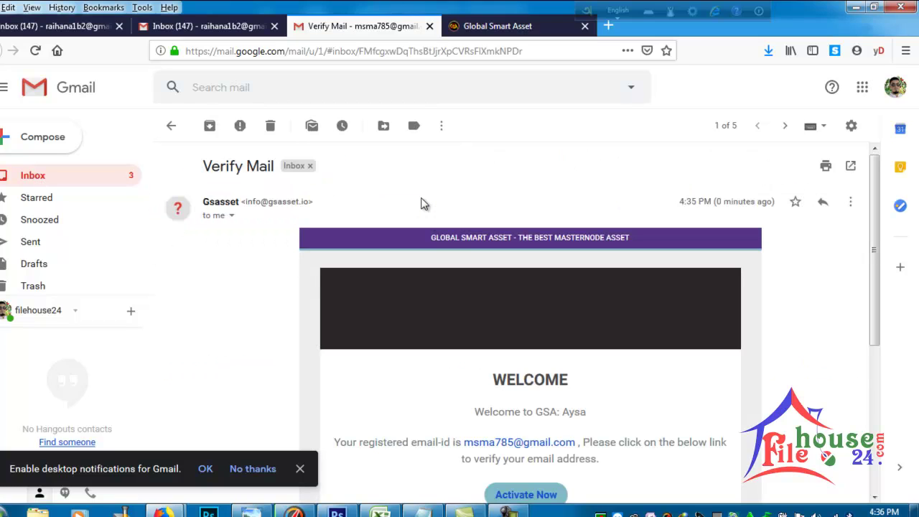
pyautogui.scroll(-5, 586, 208)
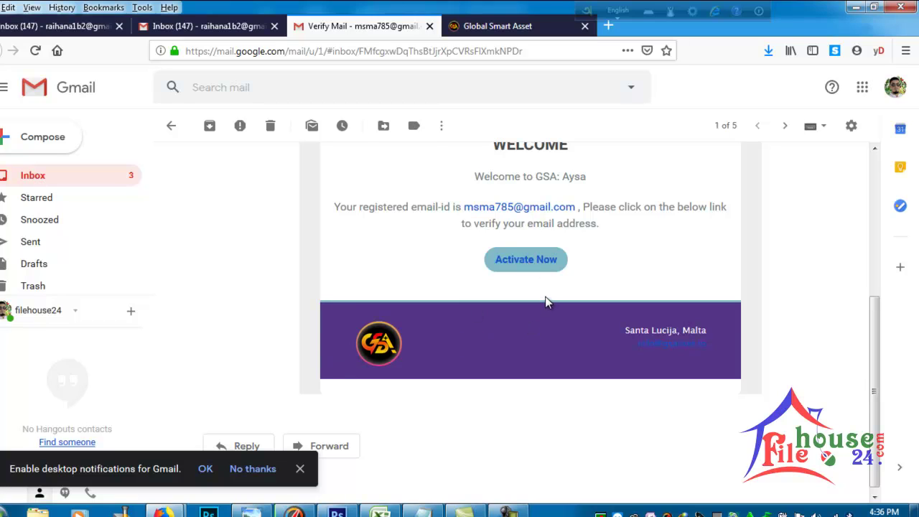
pyautogui.click(533, 263)
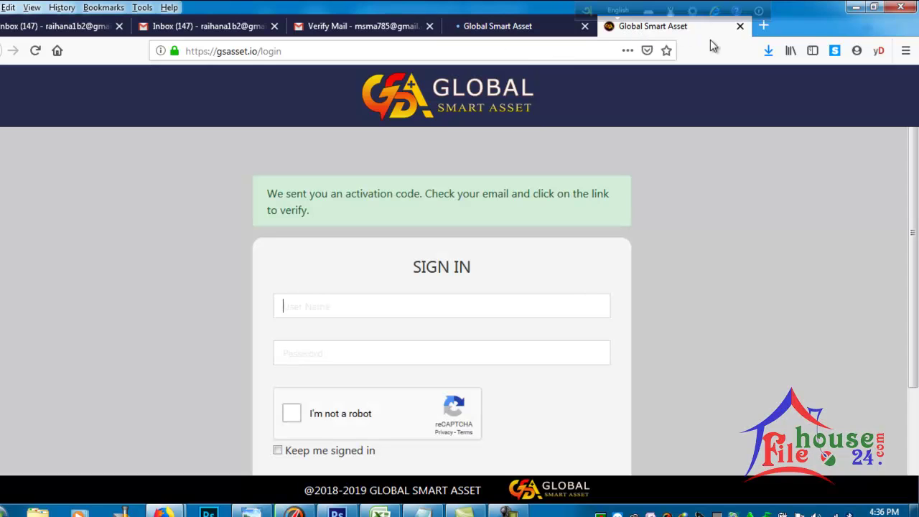
# Close the extra tab and enter the account's username and password on the sign-in form
pyautogui.click(739, 27)
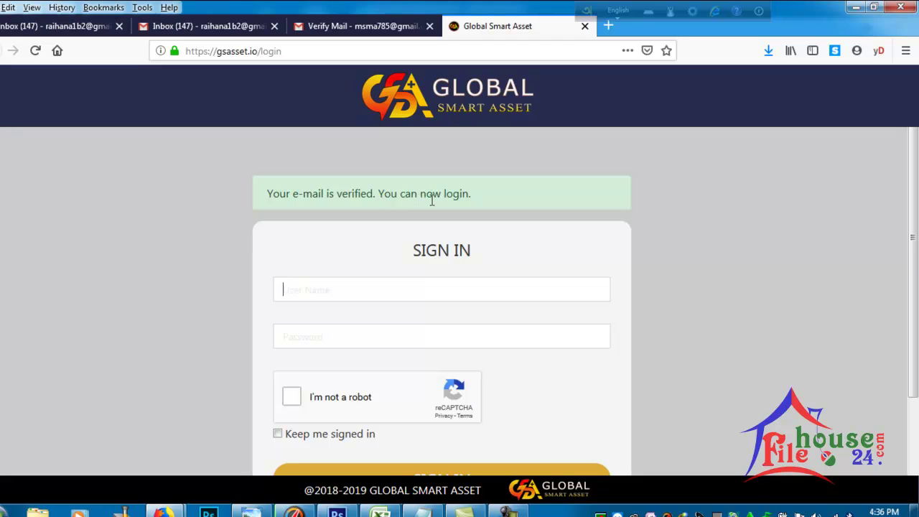
pyautogui.click(323, 284)
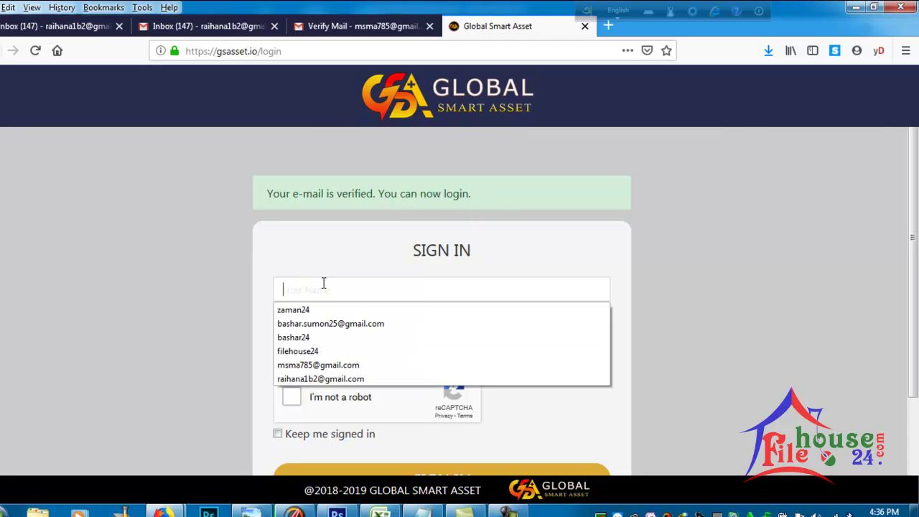
pyautogui.write('Ay')
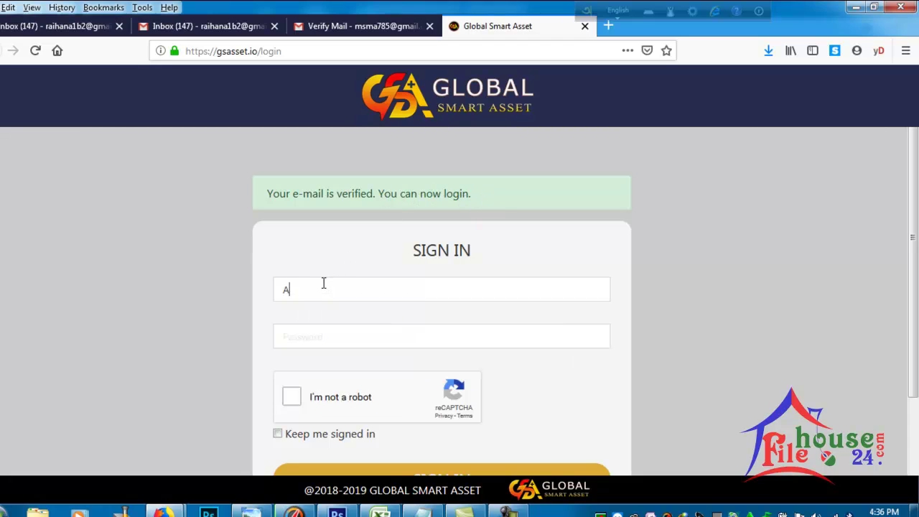
pyautogui.press('BackSpace')
pyautogui.press('BackSpace')
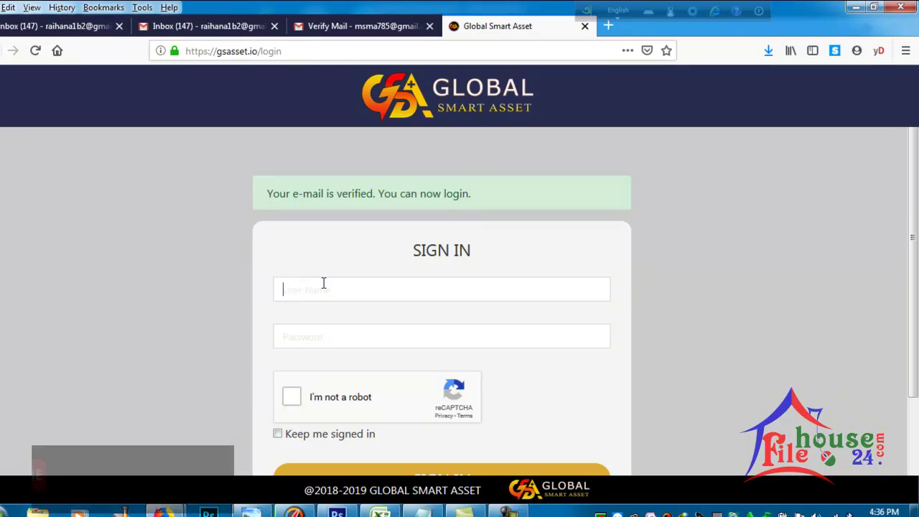
pyautogui.write('aysa24')
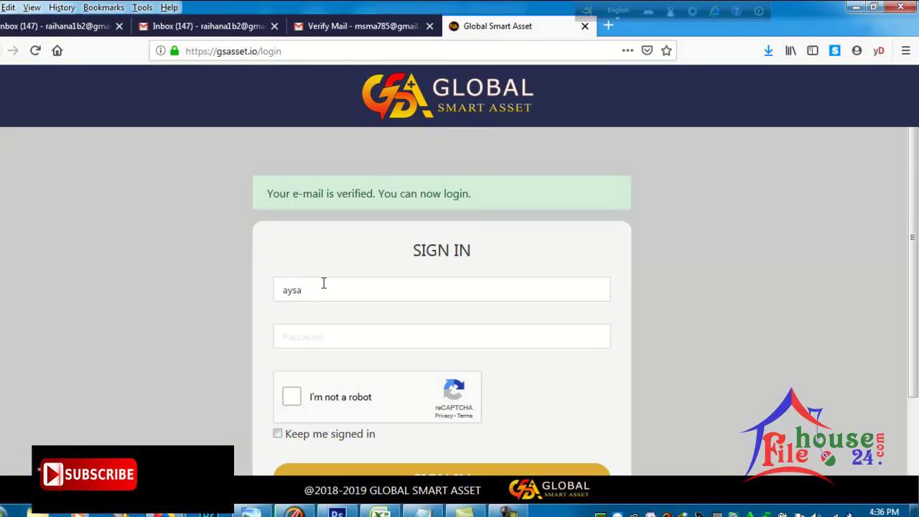
pyautogui.click(335, 338)
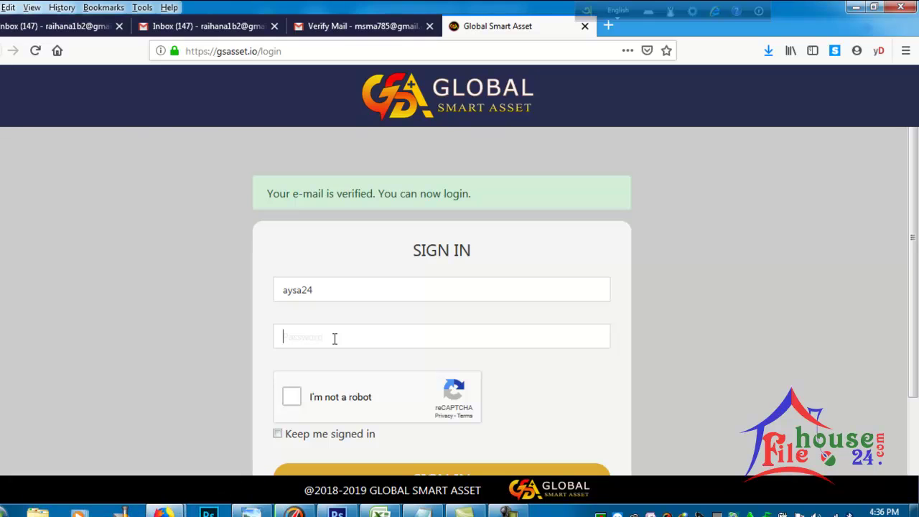
# Pass the reCAPTCHA, submit SIGN IN, and decline Firefox's login saving
pyautogui.click(291, 396)
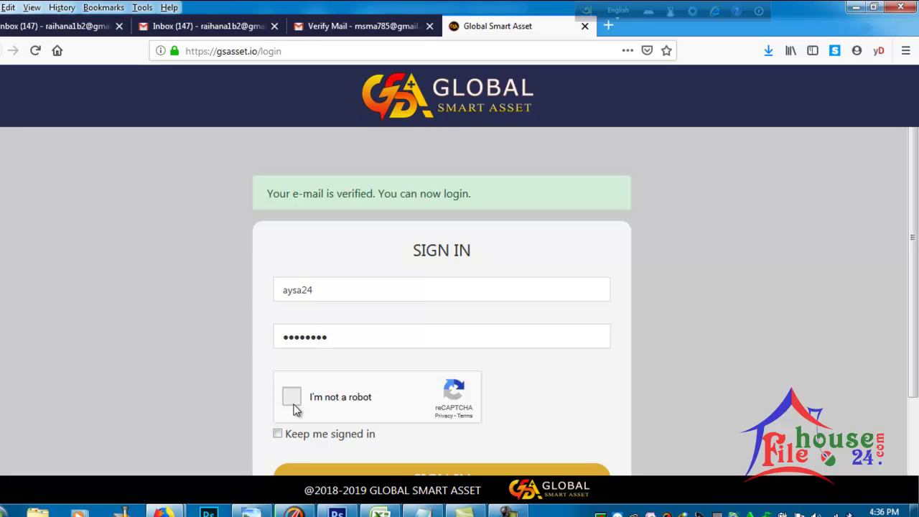
pyautogui.scroll(-2, 599, 276)
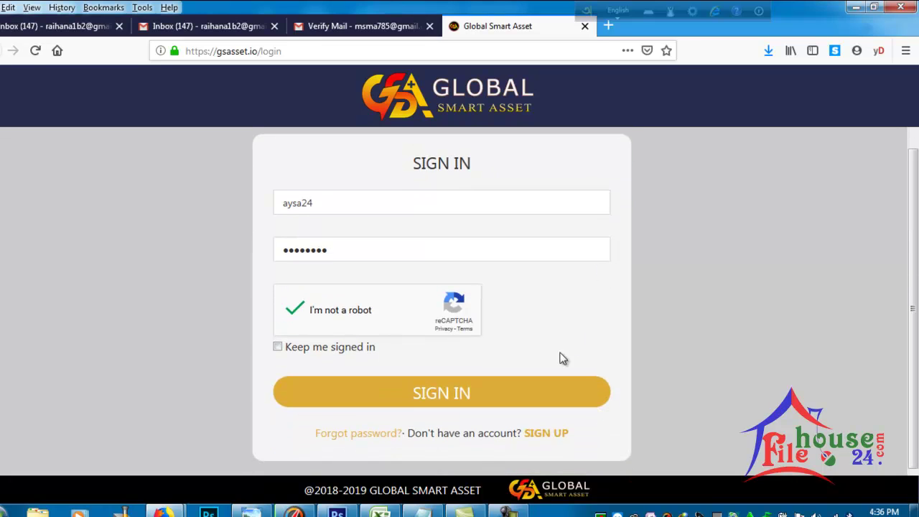
pyautogui.click(473, 392)
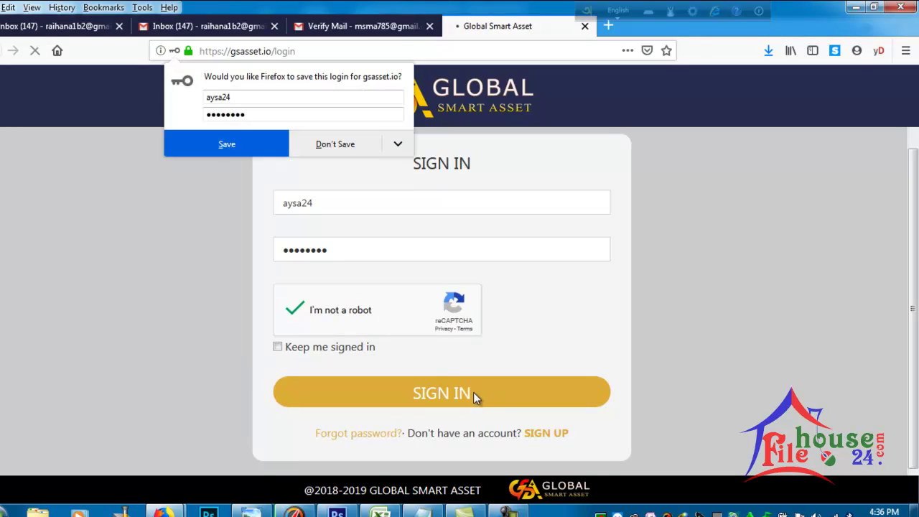
pyautogui.click(340, 146)
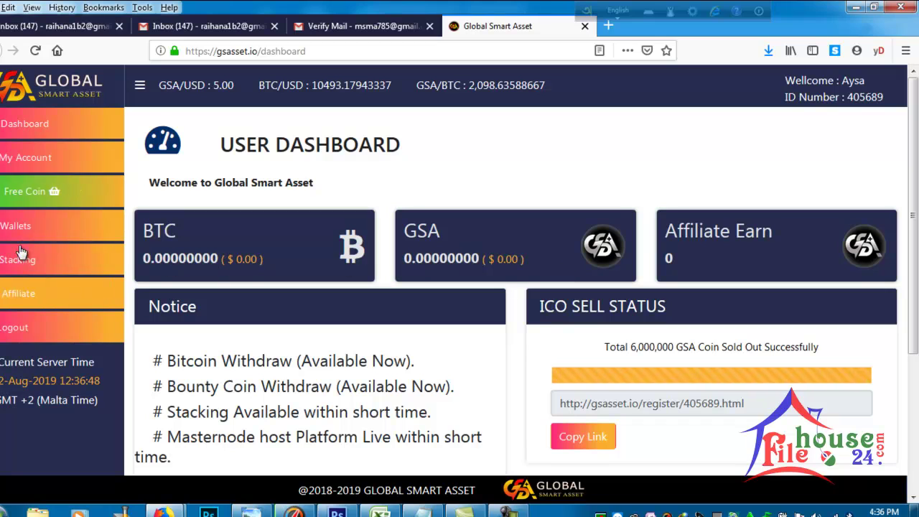
pyautogui.scroll(-4, 391, 343)
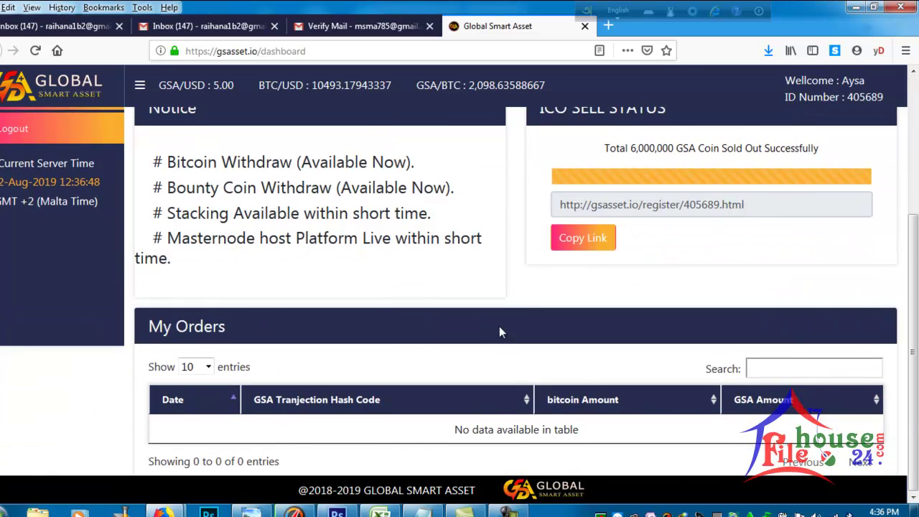
pyautogui.scroll(4, 115, 384)
pyautogui.click(5, 123)
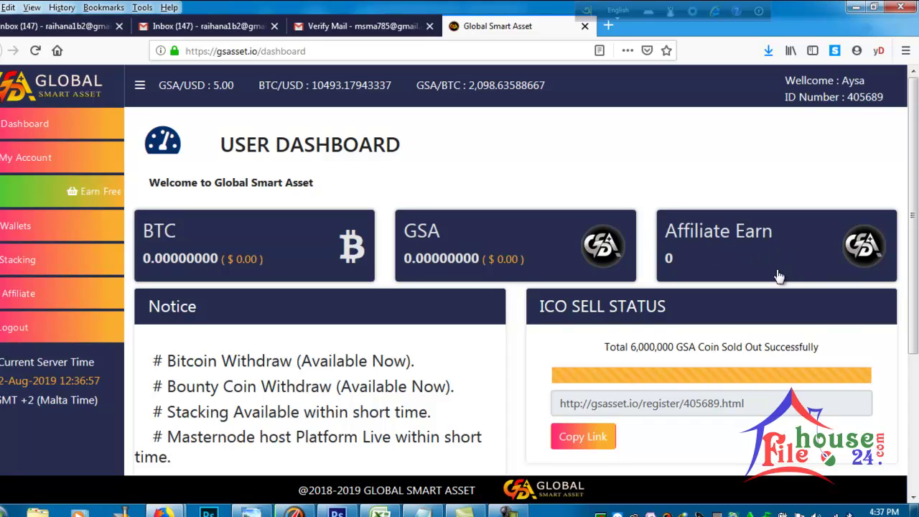
pyautogui.scroll(-3, 335, 311)
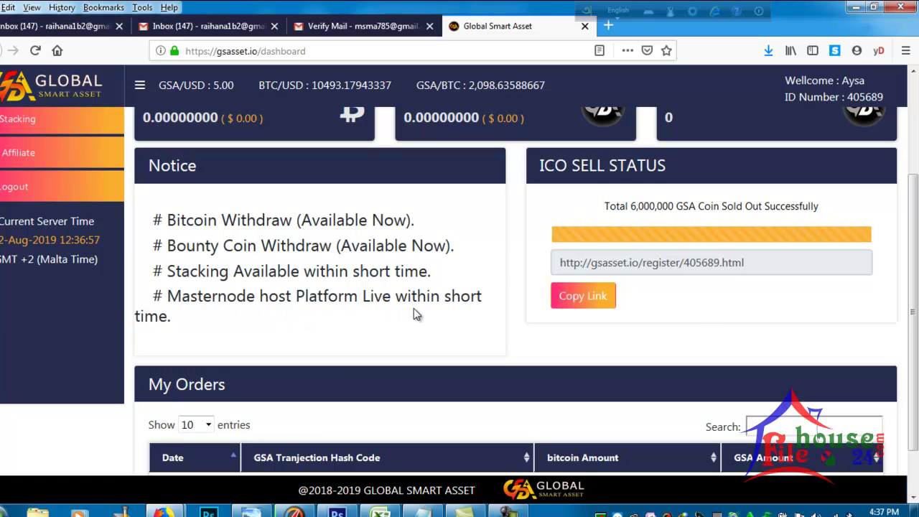
pyautogui.scroll(-2, 302, 346)
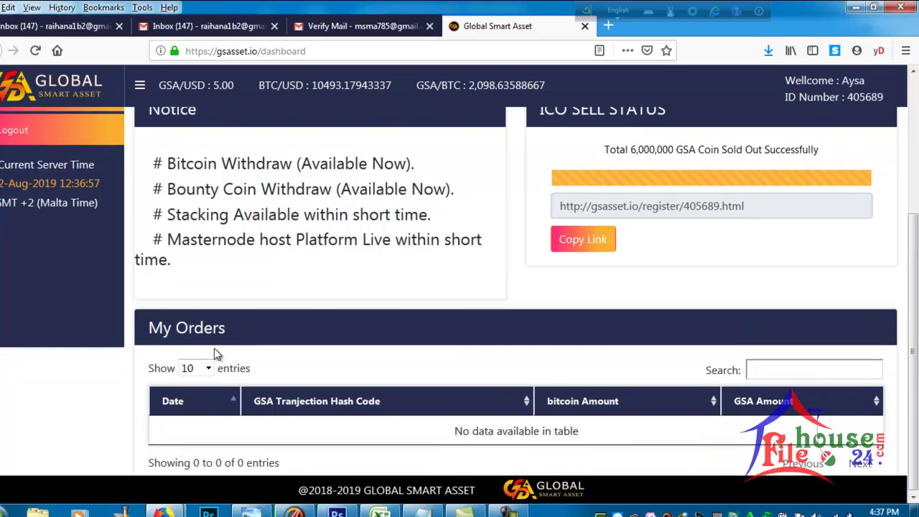
pyautogui.scroll(4, 214, 348)
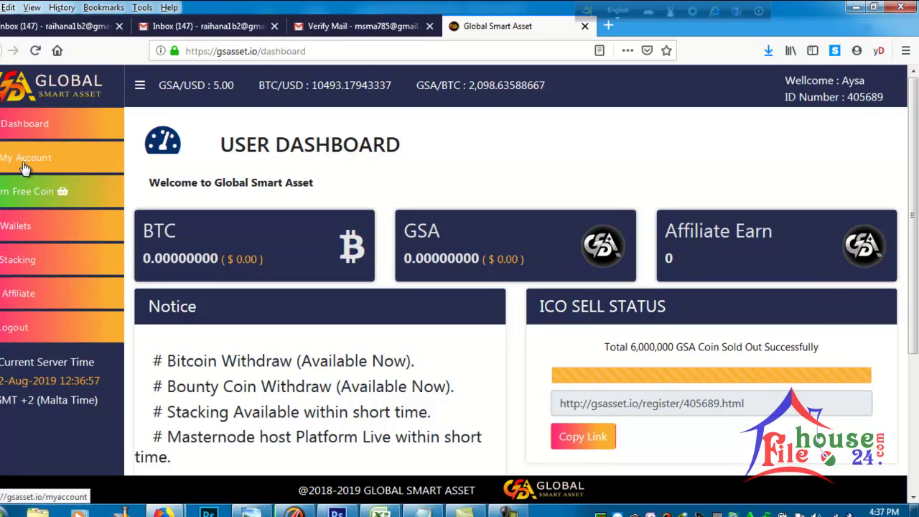
pyautogui.click(23, 164)
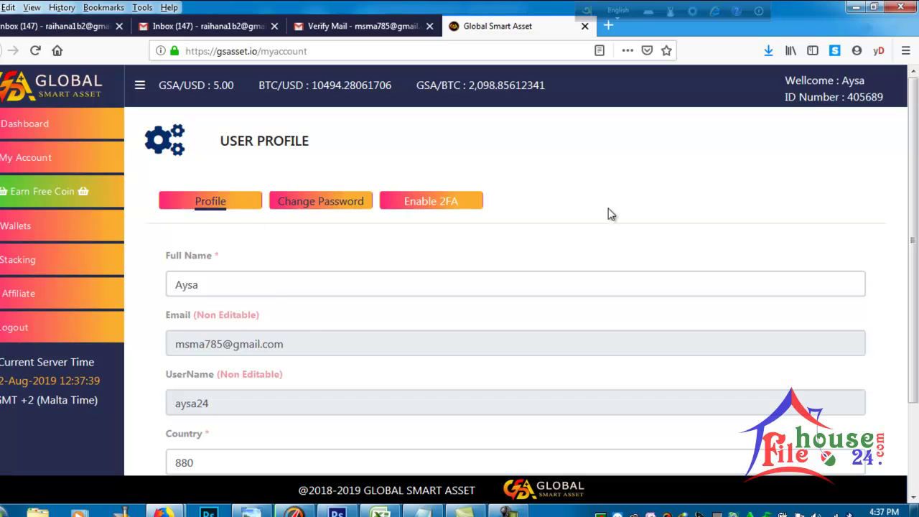
# Scroll through the My Account profile page, then review the Wallets page
pyautogui.scroll(-3, 531, 312)
pyautogui.scroll(3, 531, 311)
pyautogui.click(45, 229)
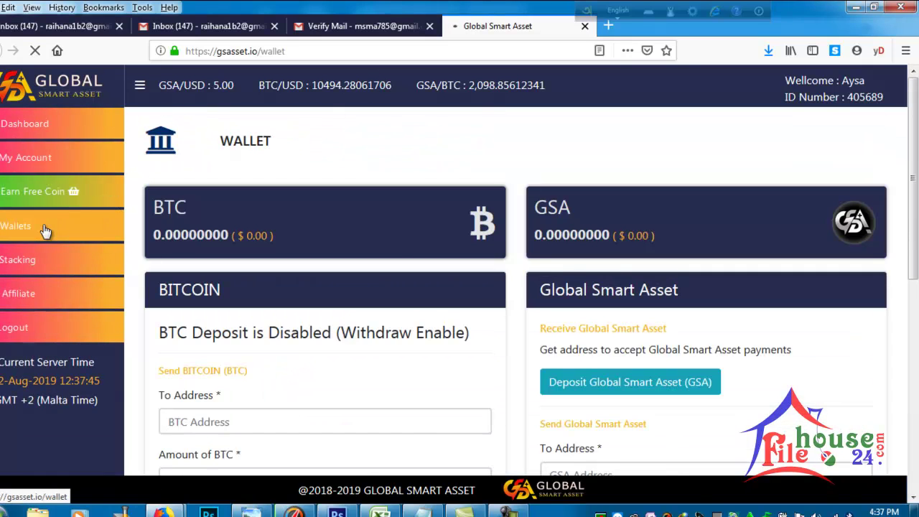
pyautogui.scroll(-1, 400, 245)
pyautogui.scroll(-3, 284, 246)
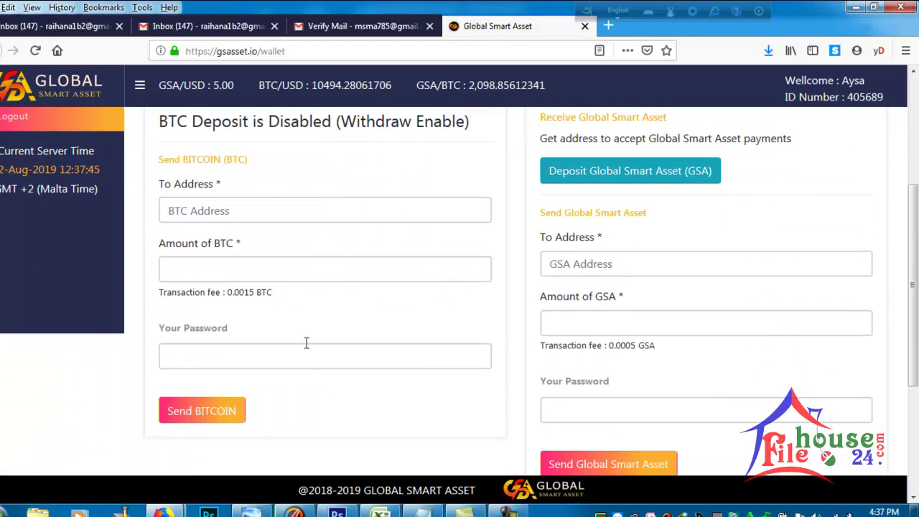
pyautogui.scroll(-1, 305, 343)
pyautogui.scroll(3, 333, 388)
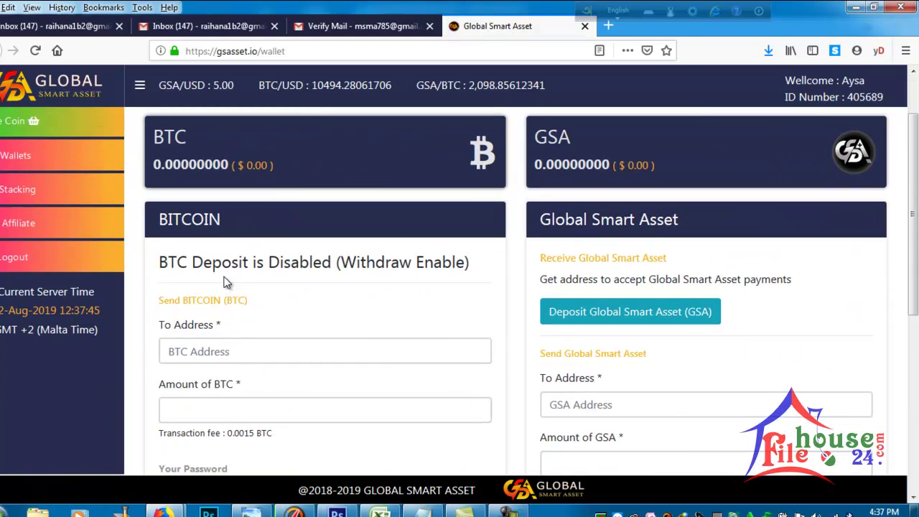
# Review the Affiliate members page, then go to Stacking in the sidebar
pyautogui.click(19, 234)
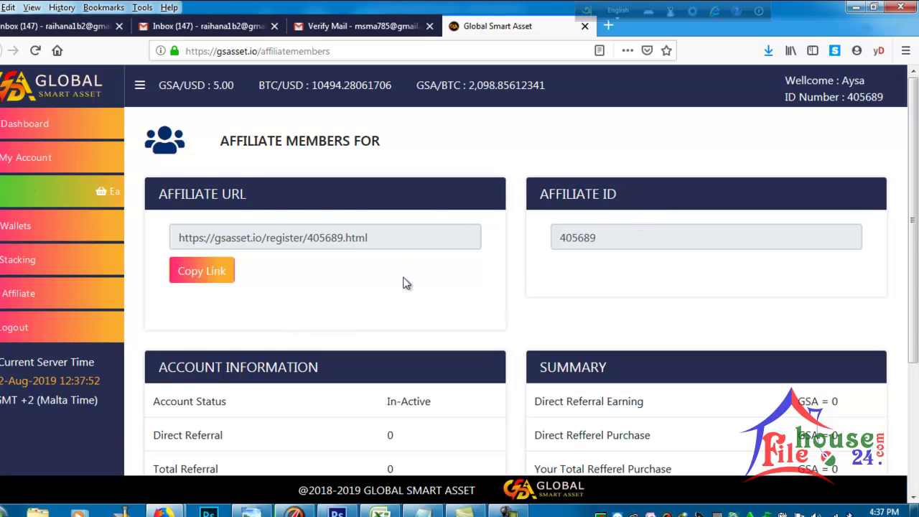
pyautogui.scroll(-3, 402, 282)
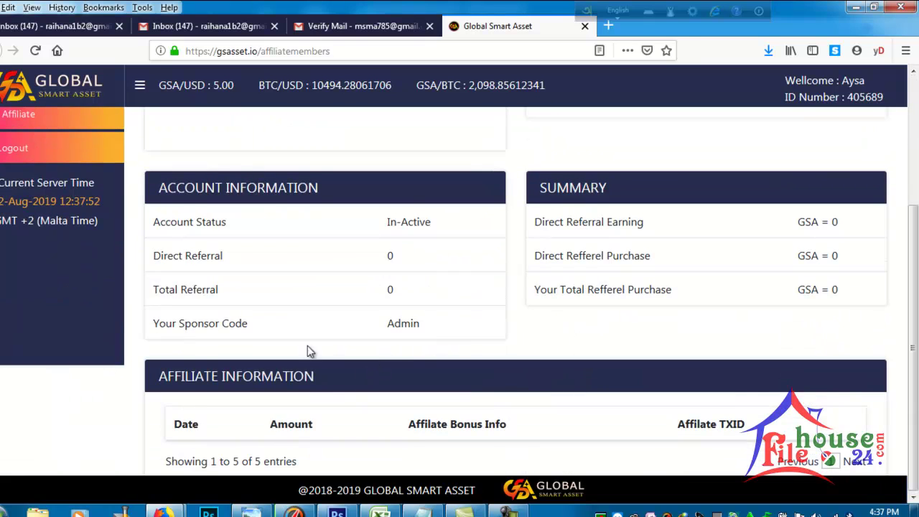
pyautogui.scroll(3, 307, 349)
pyautogui.click(30, 267)
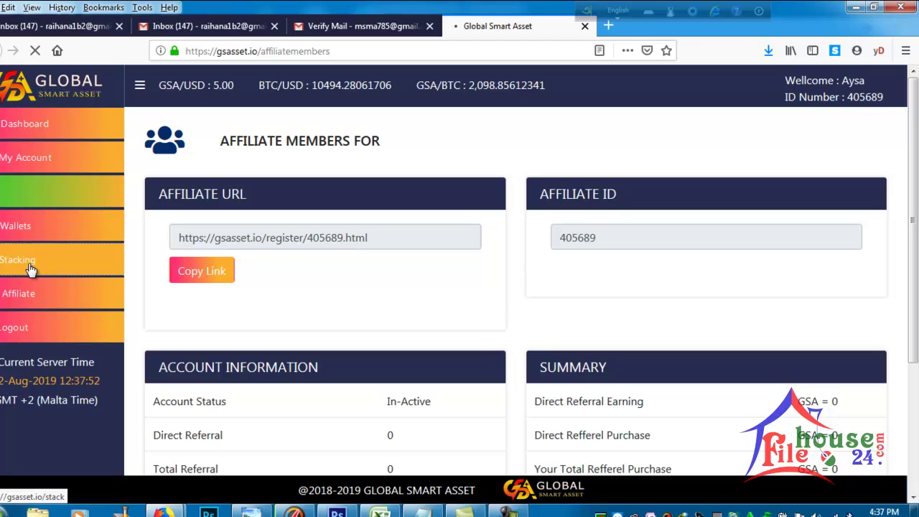